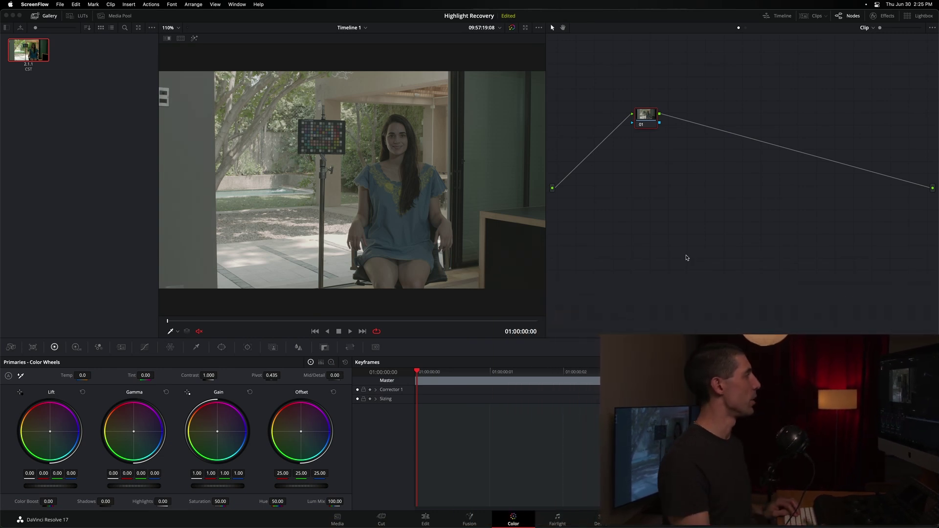
Grade the log clip's first node with Lift -0.07, Gain 1.34 and Saturation 77.35, and compare it with the grade bypassed.
click(646, 117)
drag(646, 117, 645, 129)
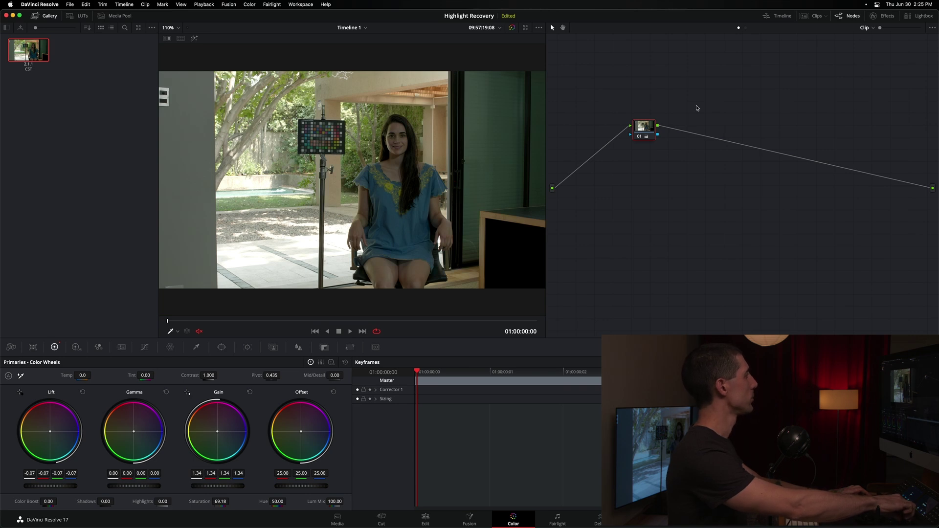
key(super+d)
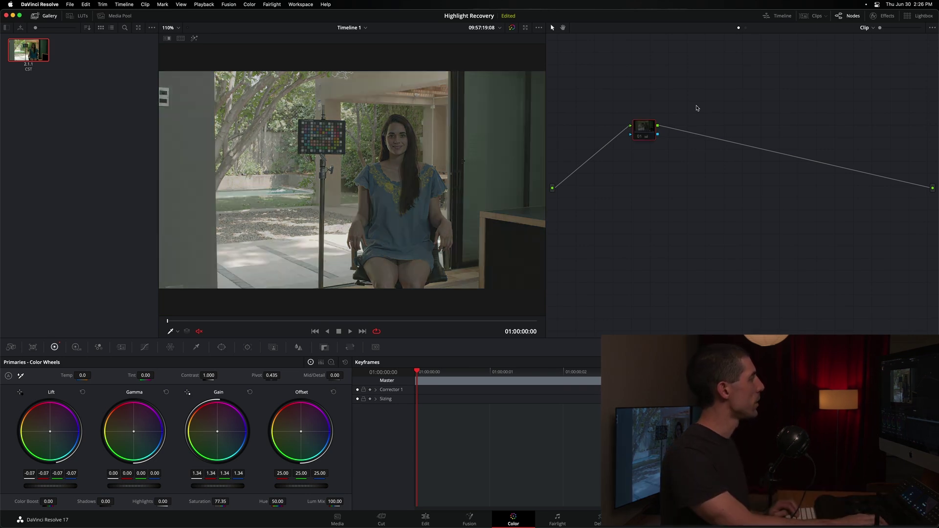
key(super+d)
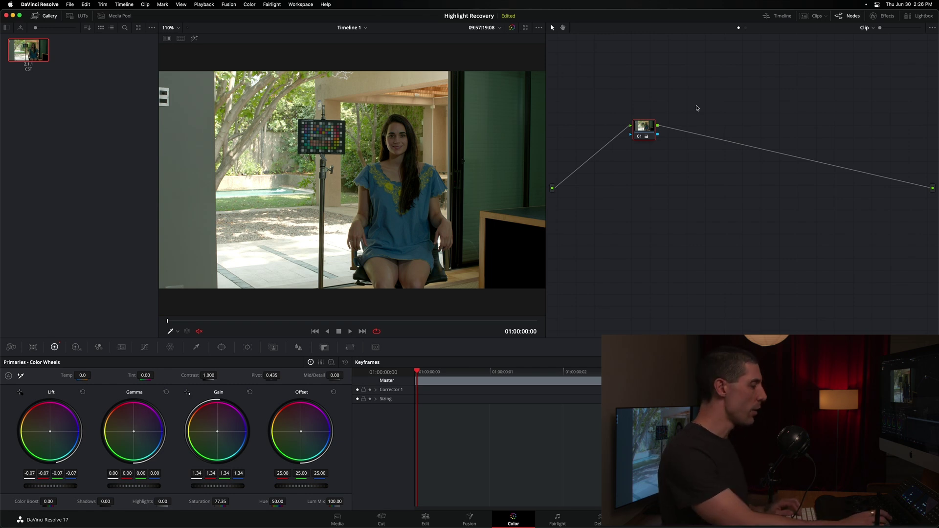
key(super+d)
key(super+d)
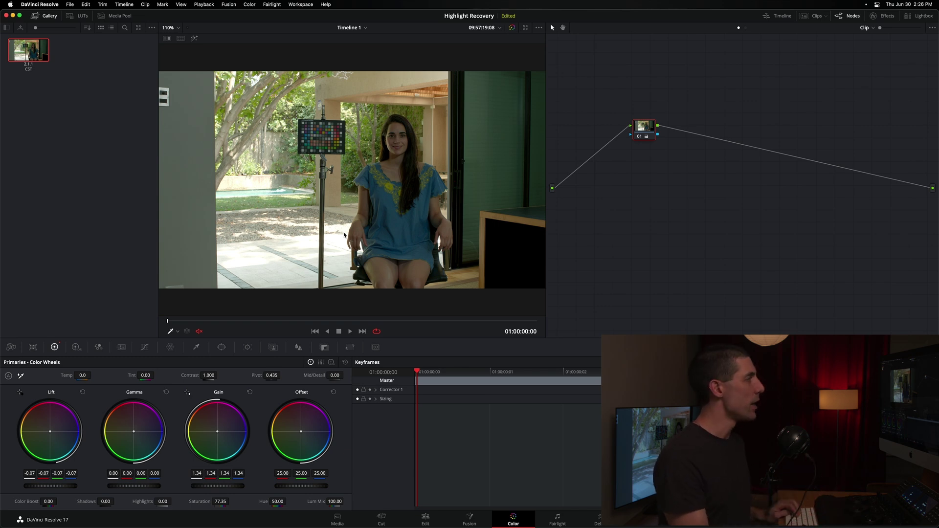
Add a serial node after the first one, then reset all the clip's grades and nodes.
drag(640, 127, 627, 135)
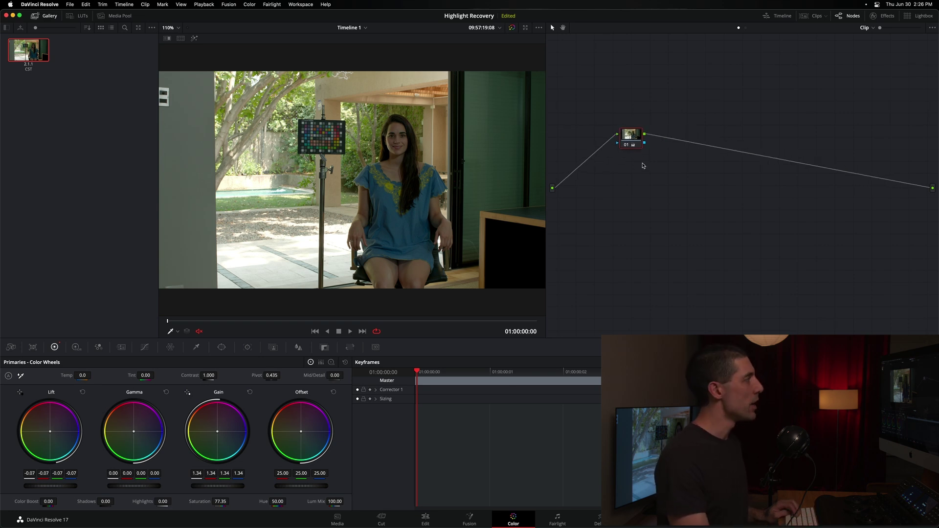
drag(642, 143, 636, 145)
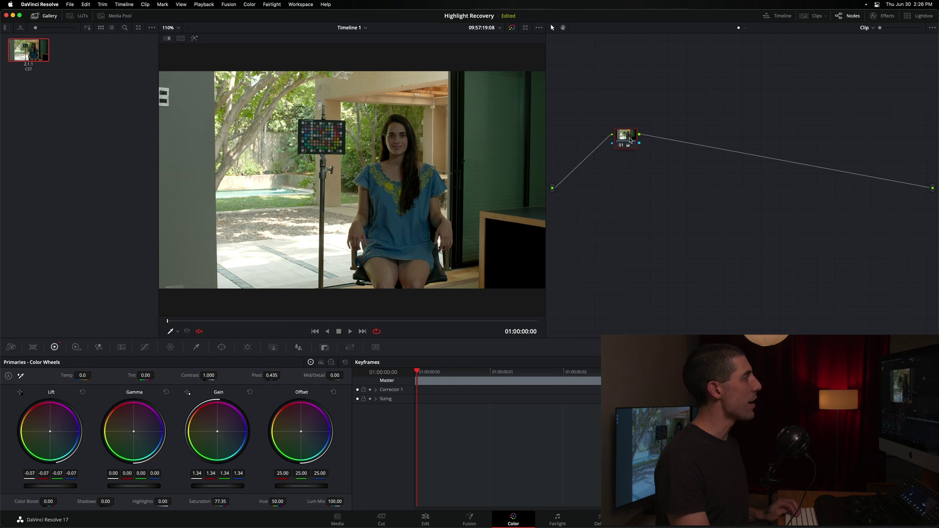
key(alt+s)
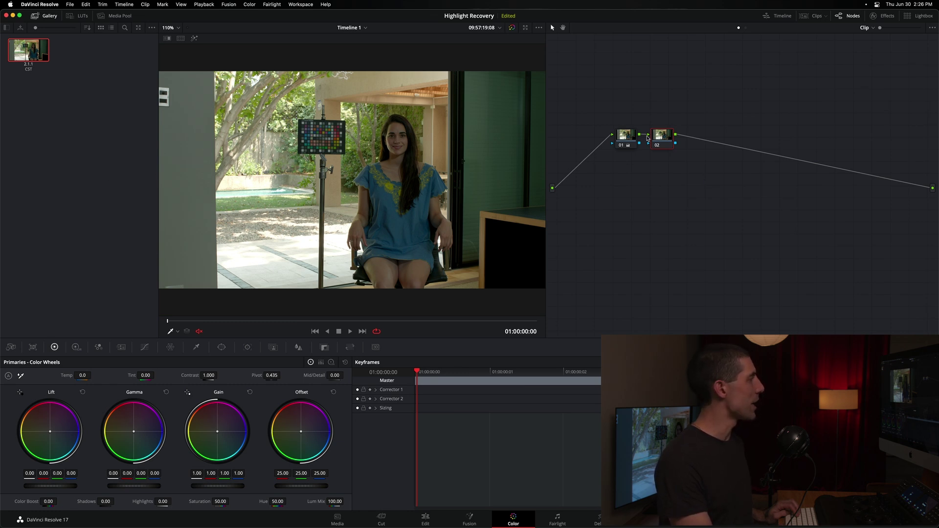
click(632, 141)
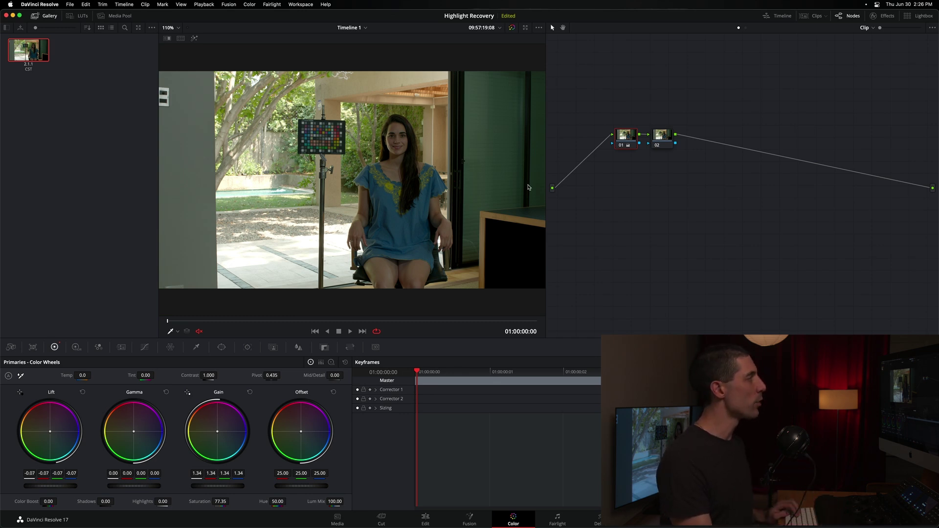
right_click(711, 79)
click(727, 83)
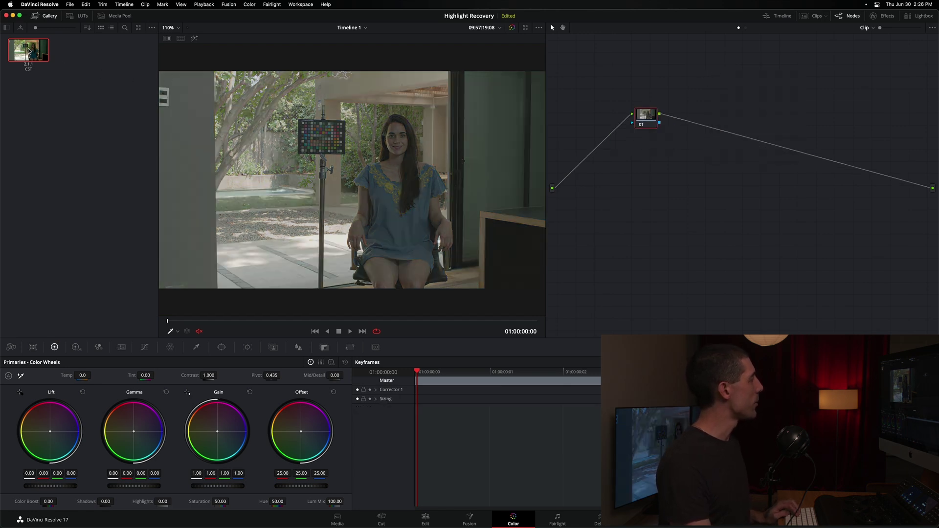
Apply the CST gallery still to the clip, keeping its ->709 node near the graph's output.
drag(28, 50, 883, 142)
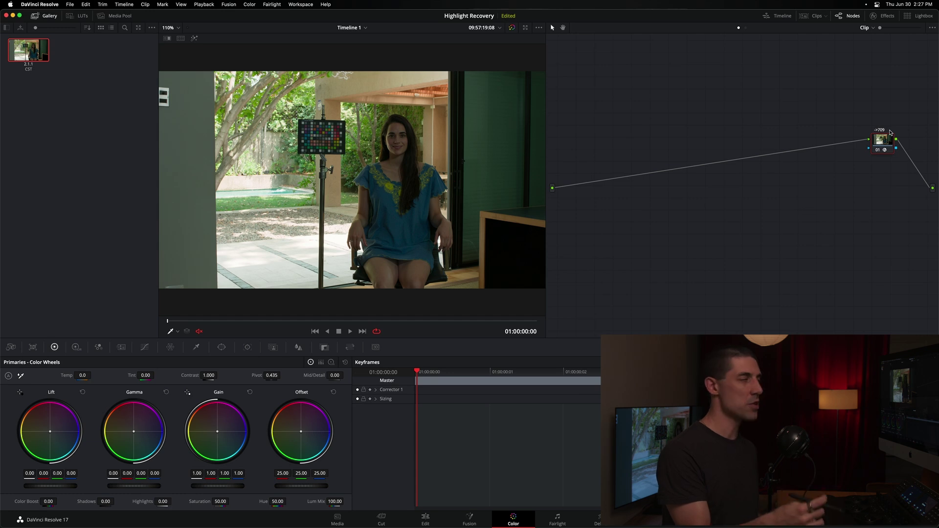
drag(881, 142, 883, 144)
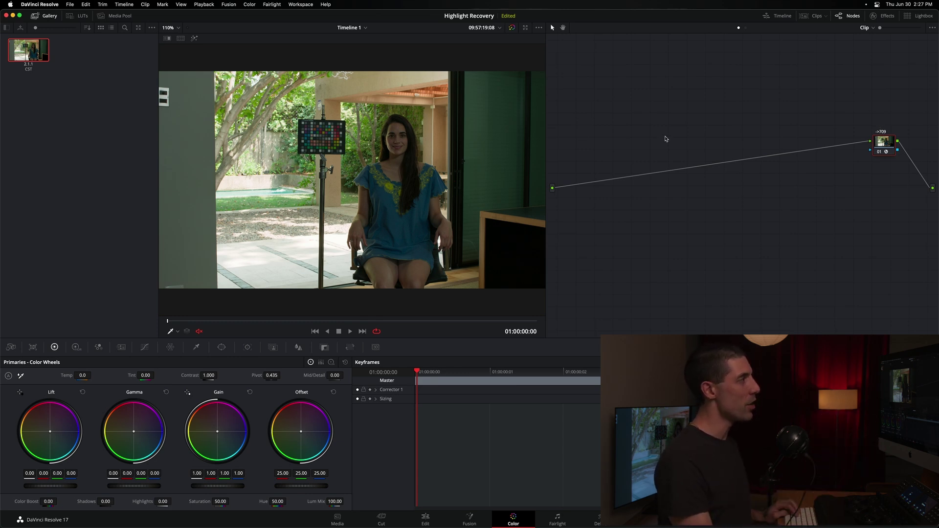
drag(883, 141, 885, 147)
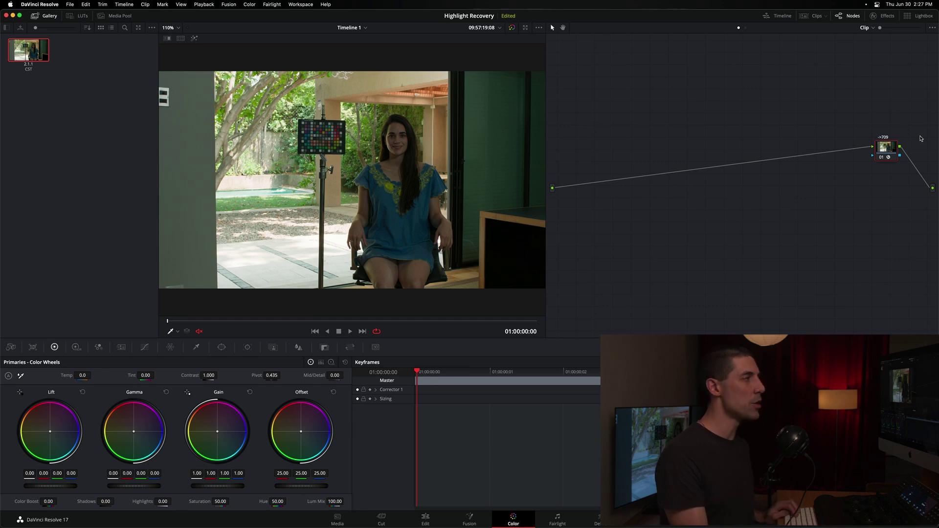
drag(885, 146, 886, 146)
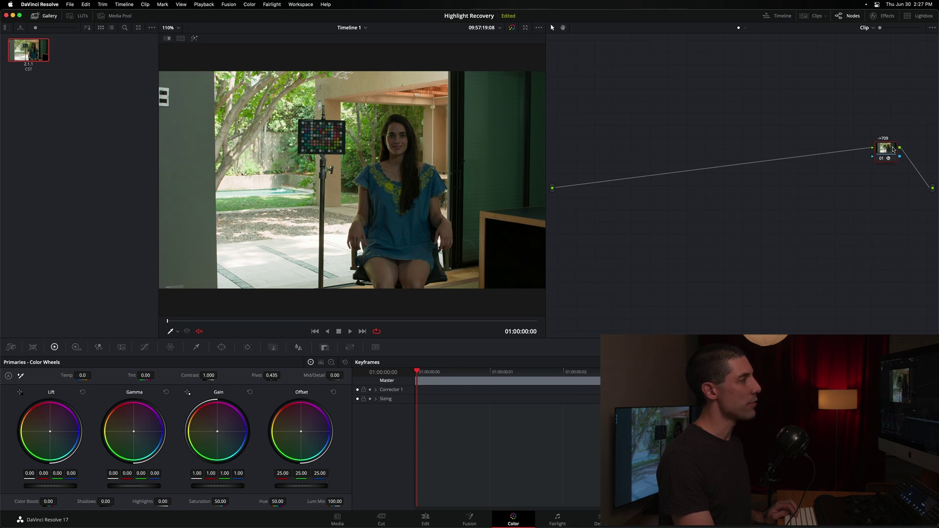
Add a serial node before the ->709 node and place it toward the graph's source.
drag(892, 148, 691, 164)
key(shift+s)
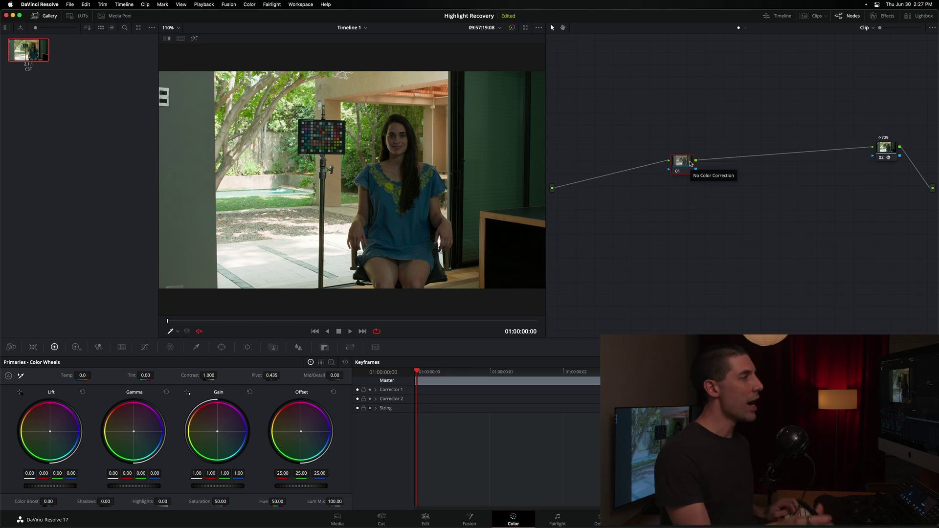
drag(886, 150, 888, 151)
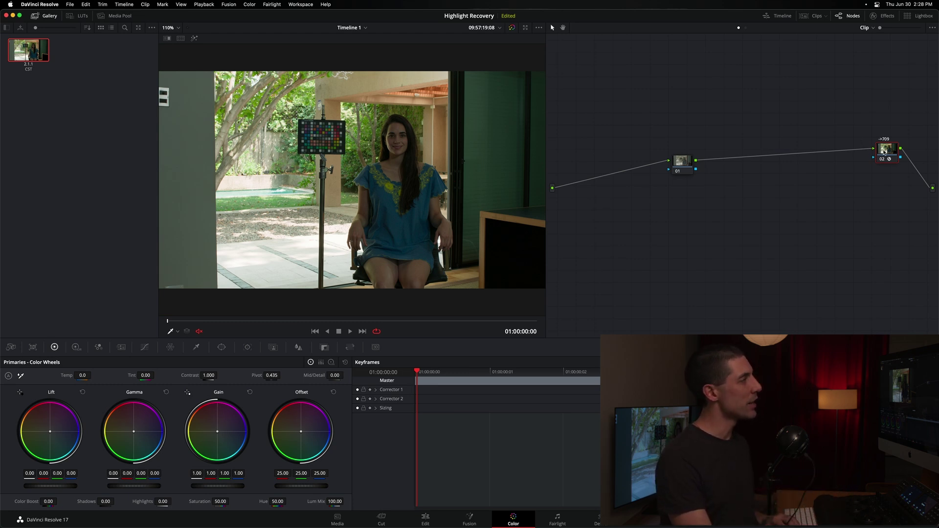
drag(886, 152, 888, 156)
drag(673, 169, 657, 170)
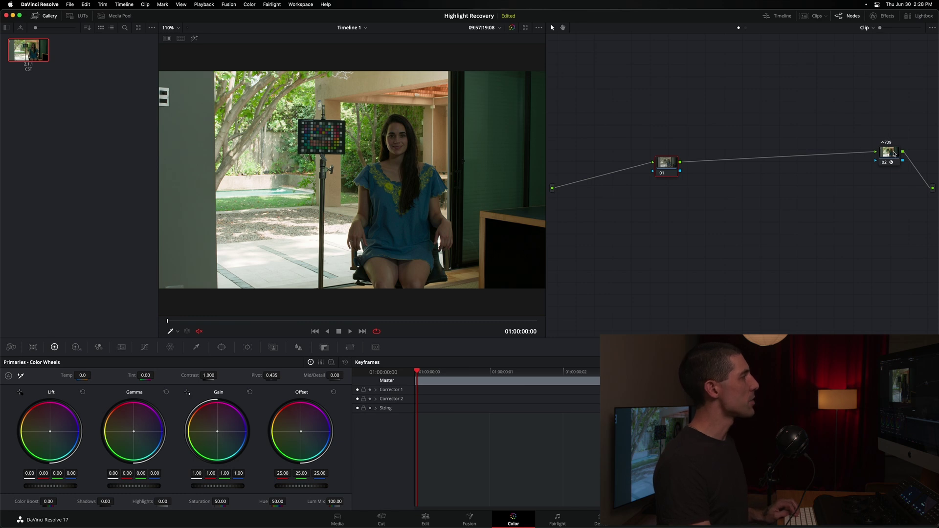
drag(888, 152, 885, 160)
drag(668, 165, 636, 163)
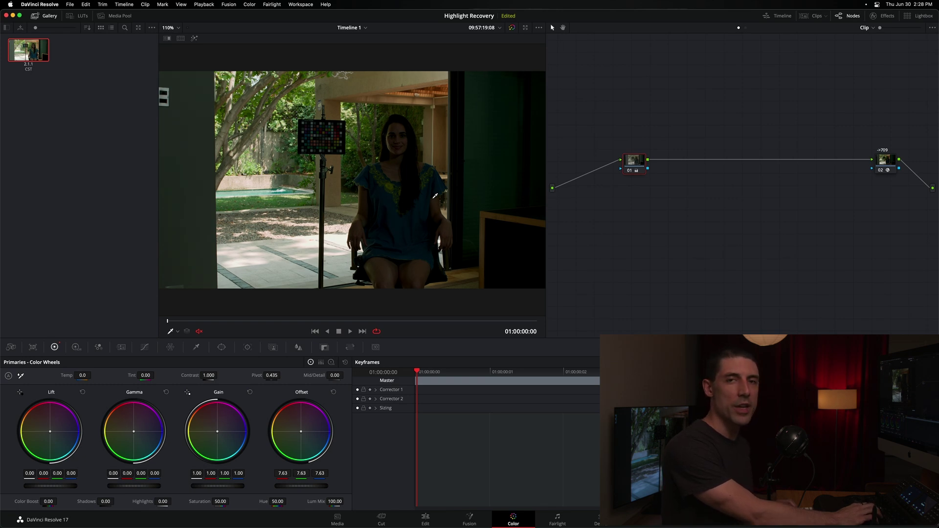
Try lowering the first node's Offset to 6.67, comparing with the grades bypassed, then undo the change.
key(alt+d)
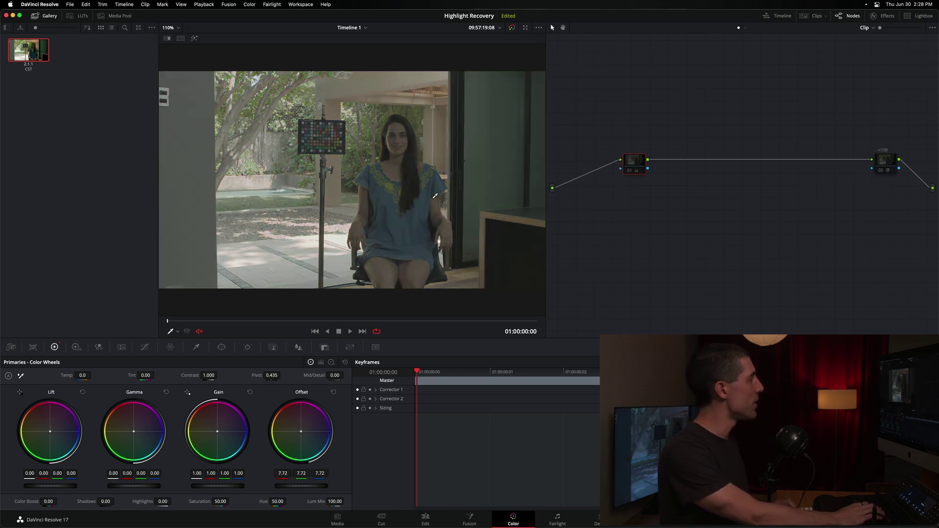
key(shift+d)
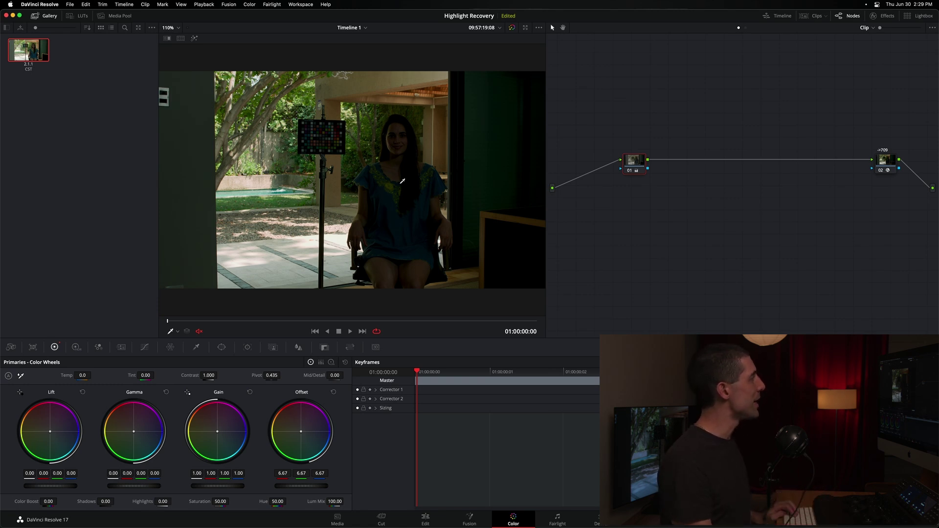
drag(635, 162, 637, 163)
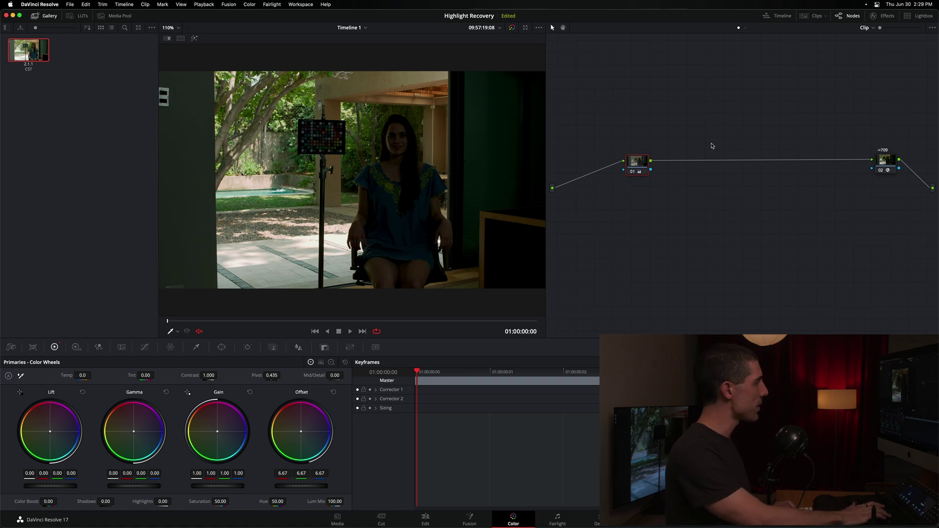
key(super+z)
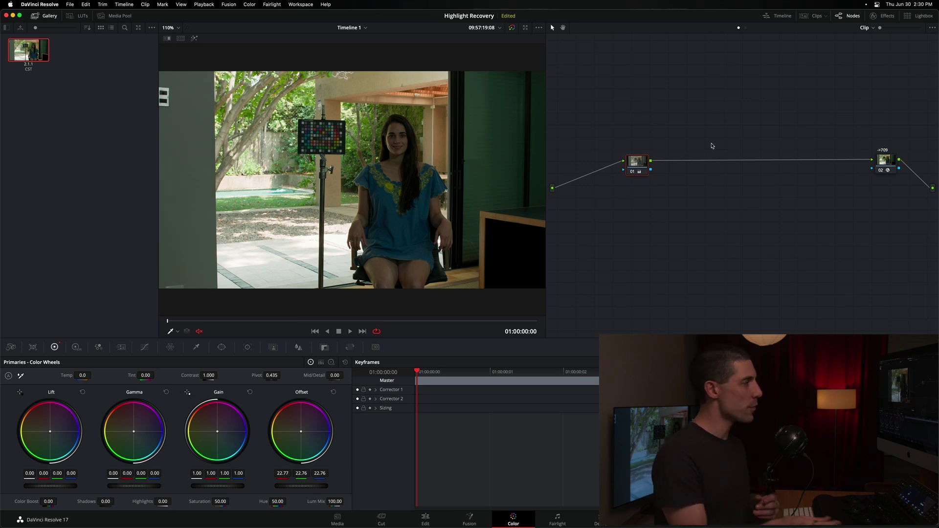
Label the first node EXPOSURE with its Offset at about 22.76, and add a serial node after it.
right_click(636, 161)
click(676, 182)
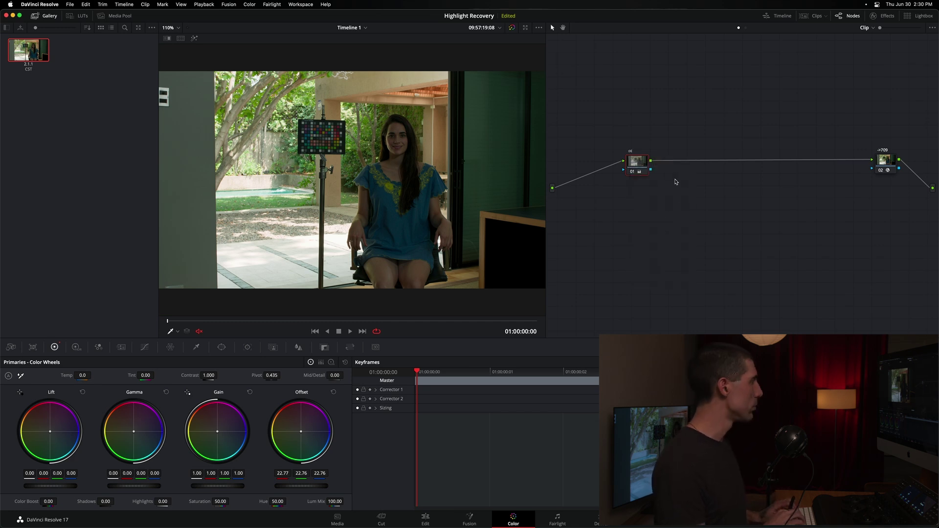
key(alt+s)
drag(675, 164, 677, 166)
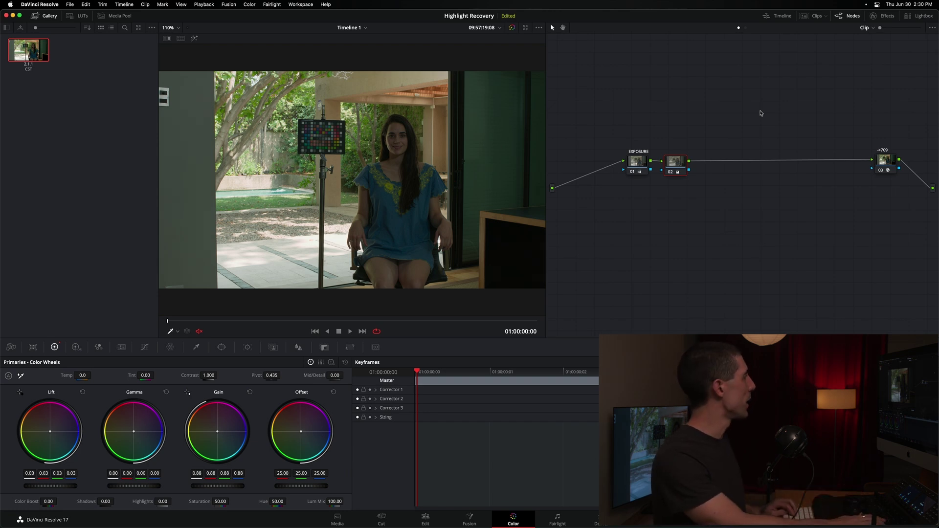
Set the second node's Lift to 0.03 and Gain to 0.88, comparing the image with and without it.
key(super+d)
key(super+d)
key(super+d)
key(super+d)
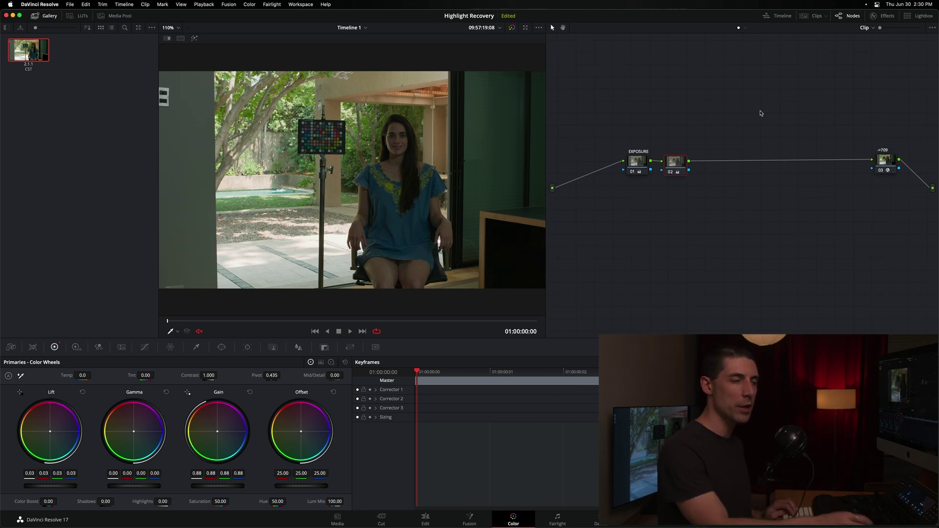
Label the second node CONTRAST and move it slightly away from the EXPOSURE node.
right_click(671, 157)
click(699, 190)
text(CONTRAST)
key(Return)
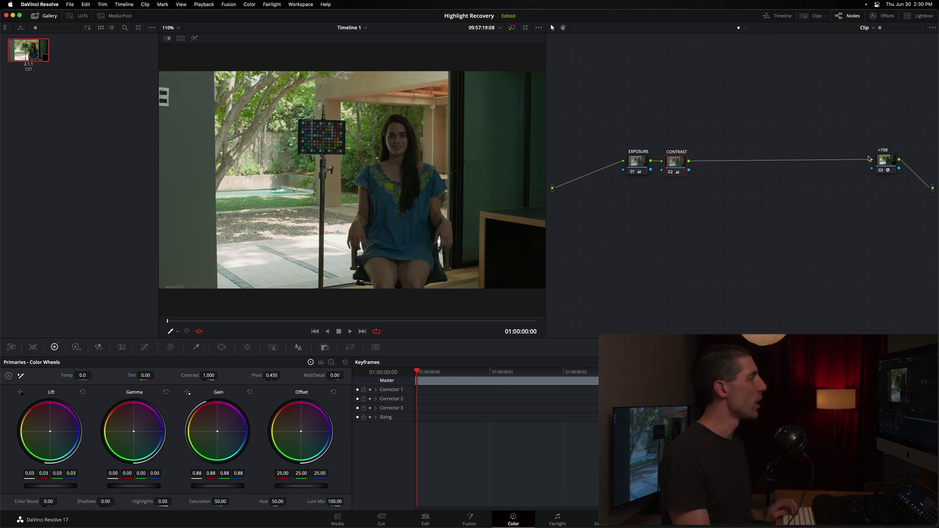
drag(672, 165, 683, 160)
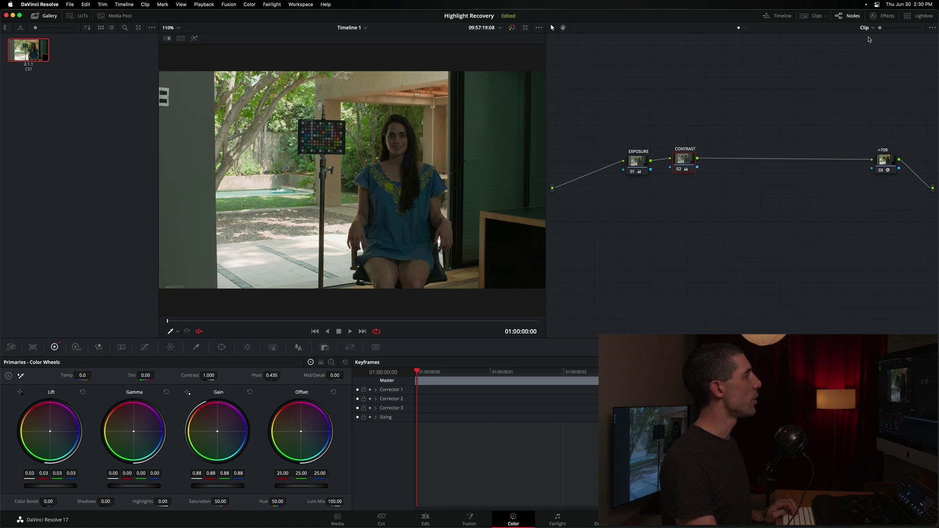
Show the clip thumbnails and copy the first clip's grade onto the third clip.
click(815, 18)
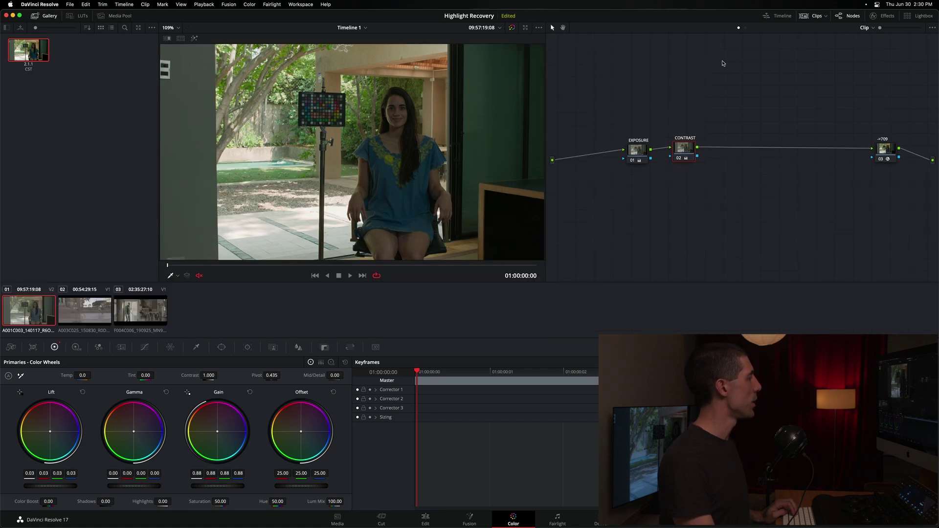
click(146, 313)
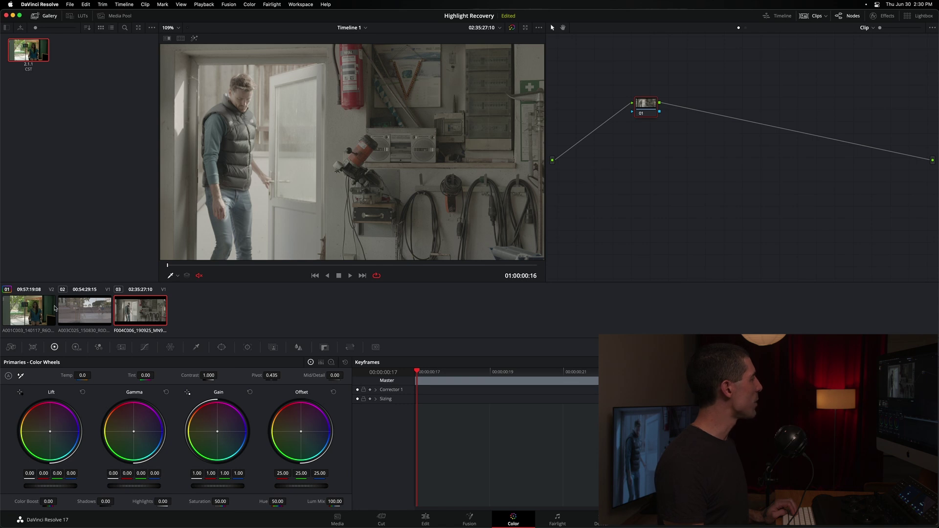
middle_click(19, 307)
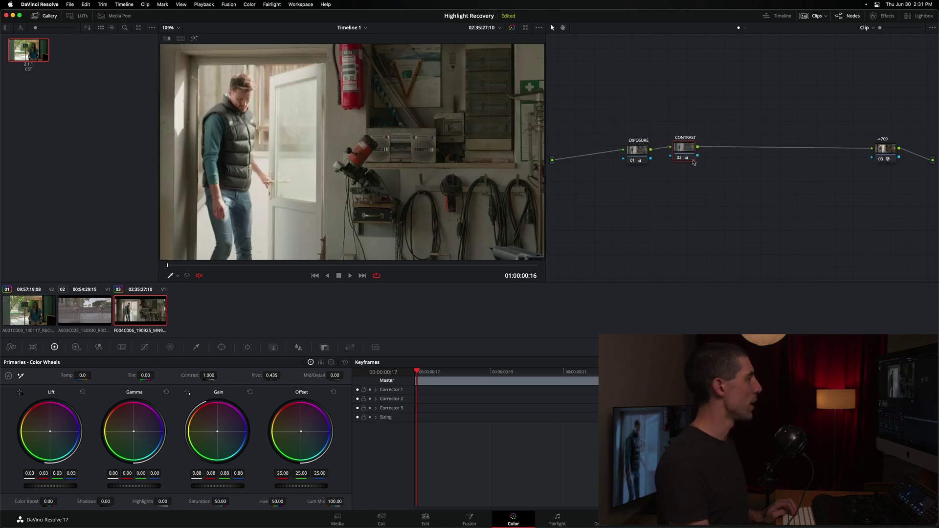
Reset the grades of the CONTRAST and EXPOSURE nodes on the third clip.
key(super+z)
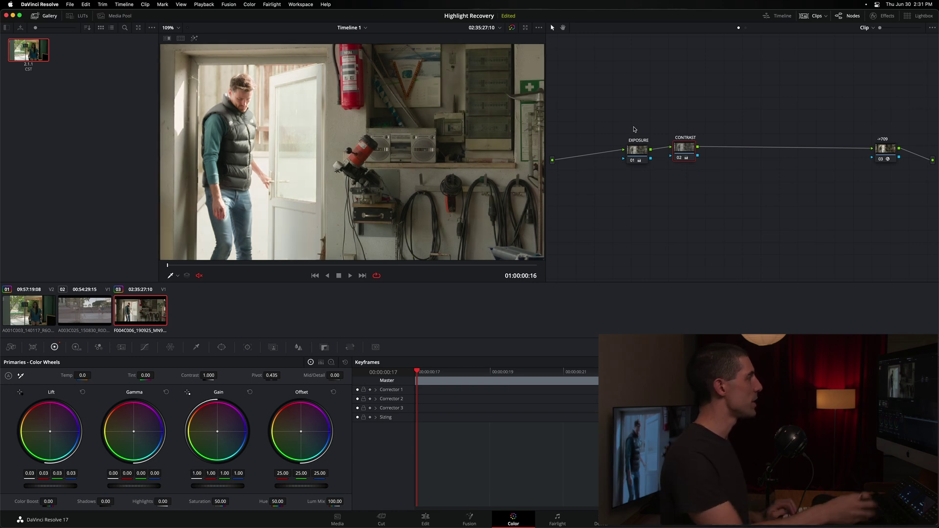
right_click(684, 146)
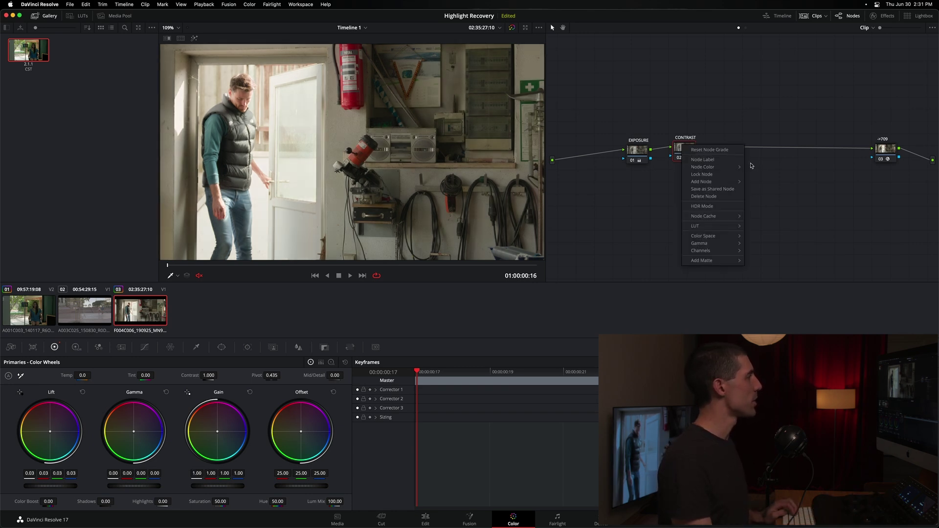
click(705, 160)
right_click(684, 147)
click(638, 150)
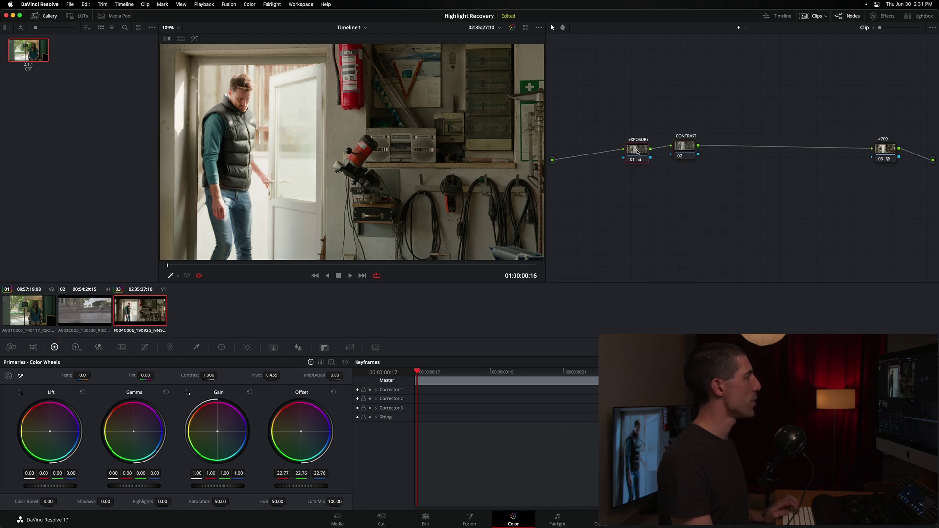
right_click(636, 149)
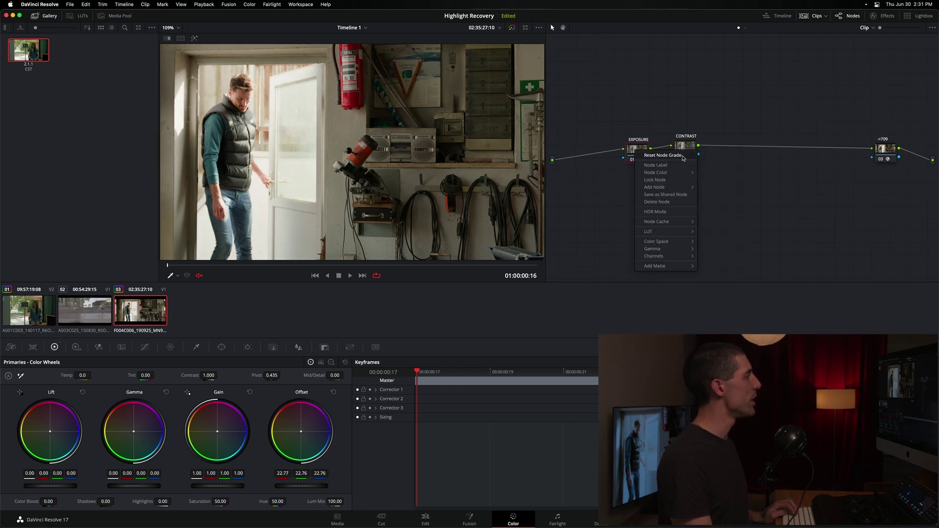
click(679, 155)
Set the EXPOSURE node's Offset to 20.98, and the CONTRAST node's Temp to 140, Tint to 0.10 and Offset to 22.52.
drag(636, 154, 641, 157)
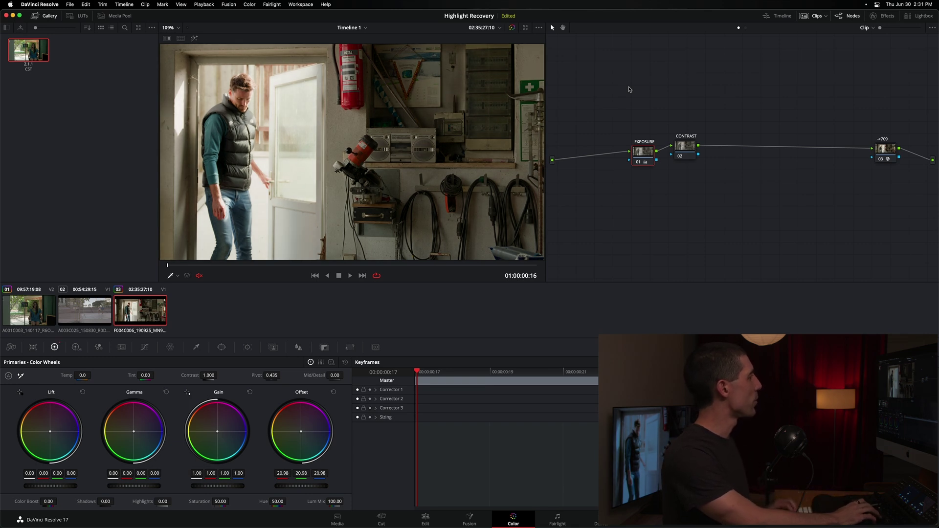
click(700, 146)
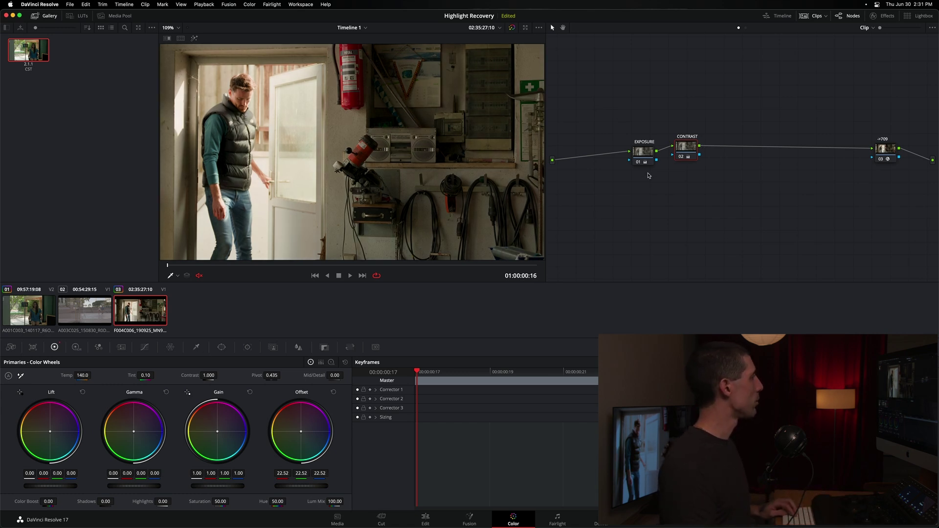
Reset the CONTRAST node's primaries, set its Lift to 0.02 and Gain to 0.90, and compare the image with the node off and on.
click(345, 362)
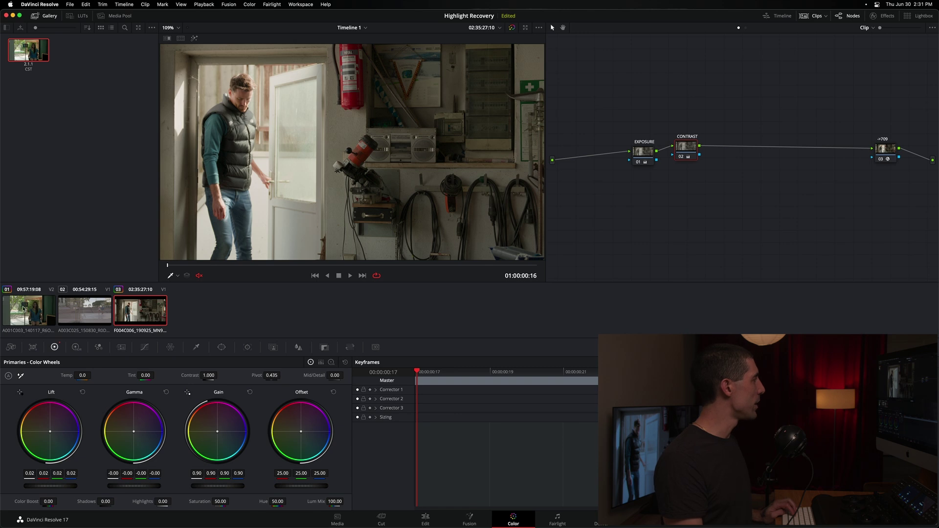
drag(686, 152, 624, 145)
key(super+d)
key(ctrl+d)
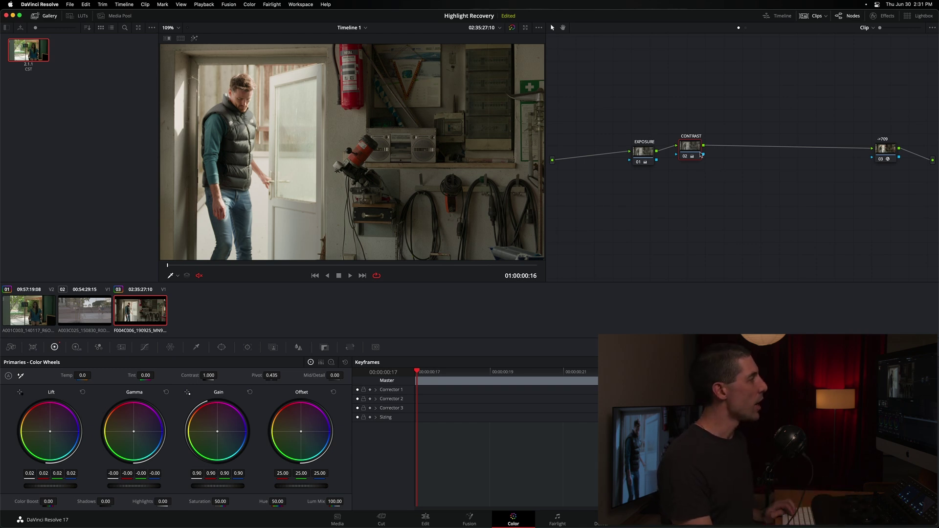
Set the EXPOSURE node's Offset to 20.43 and space the CONTRAST node slightly farther from it.
drag(699, 153, 700, 154)
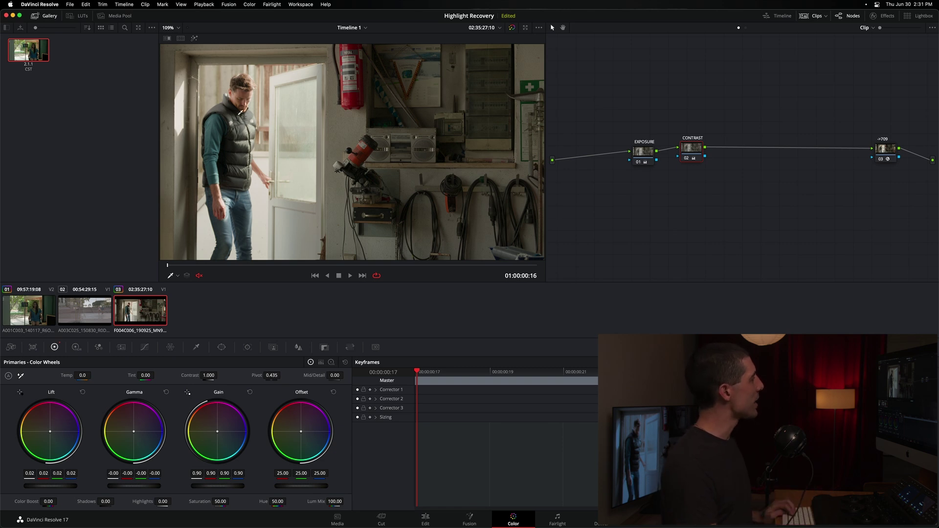
click(645, 156)
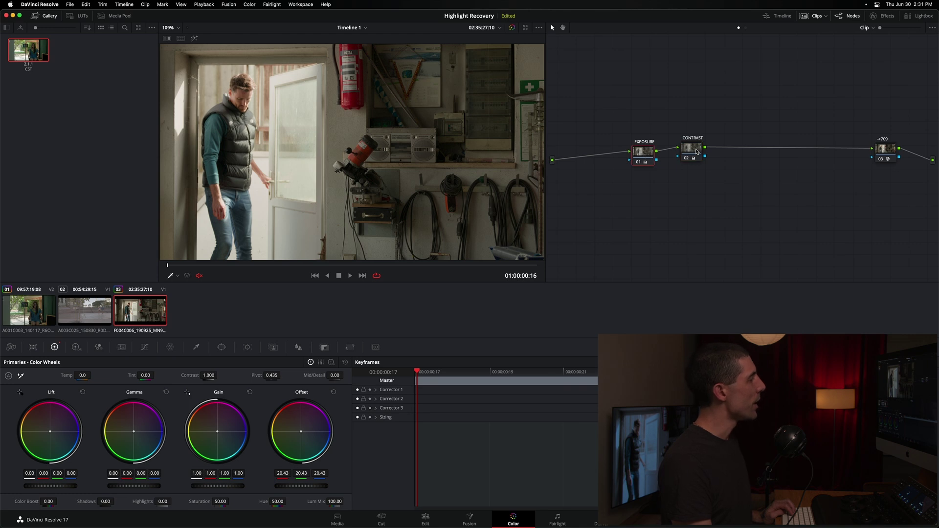
drag(686, 151, 688, 152)
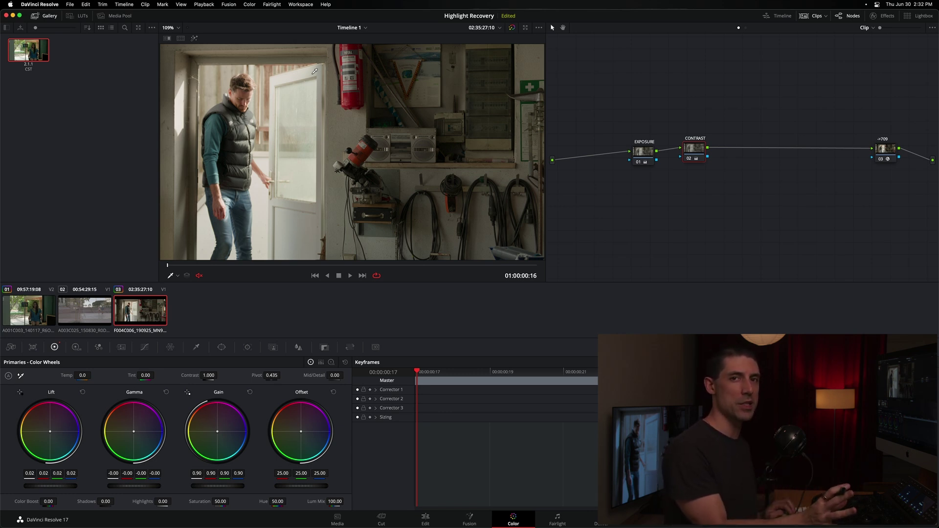
drag(689, 151, 690, 152)
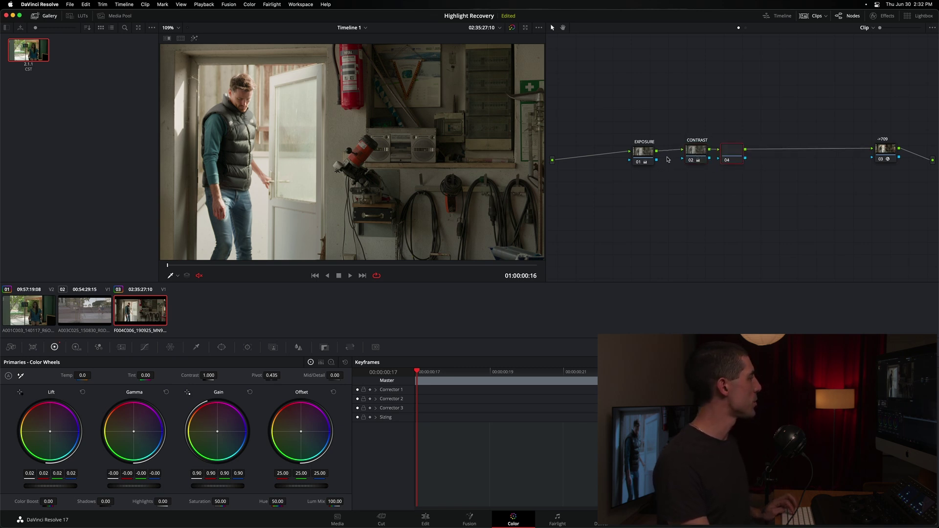
Add a serial node after CONTRAST and lower its custom curve's white point, with an anchor holding the upper midtones.
key(alt+s)
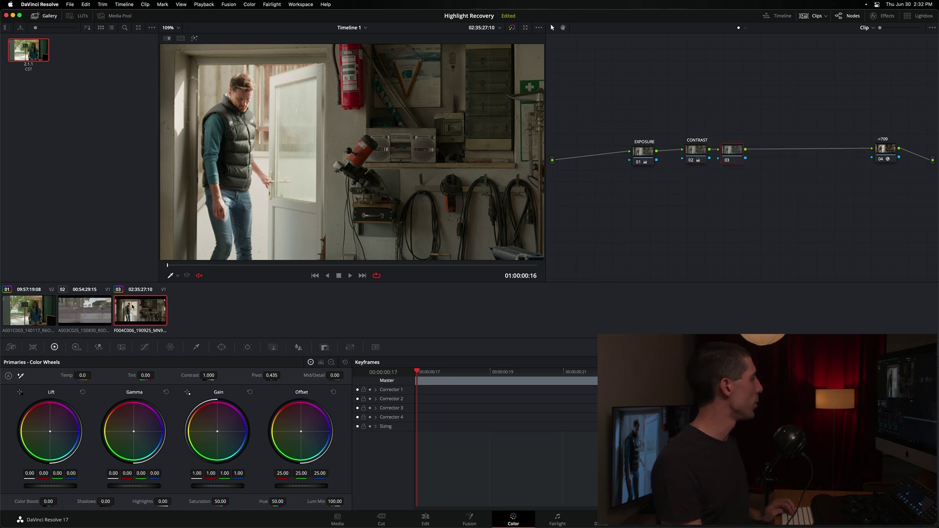
click(145, 348)
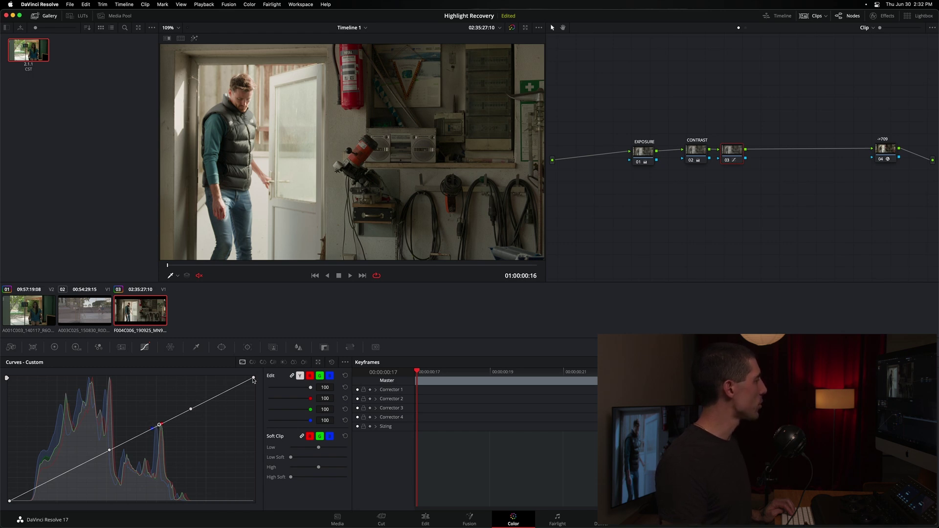
drag(253, 380, 253, 409)
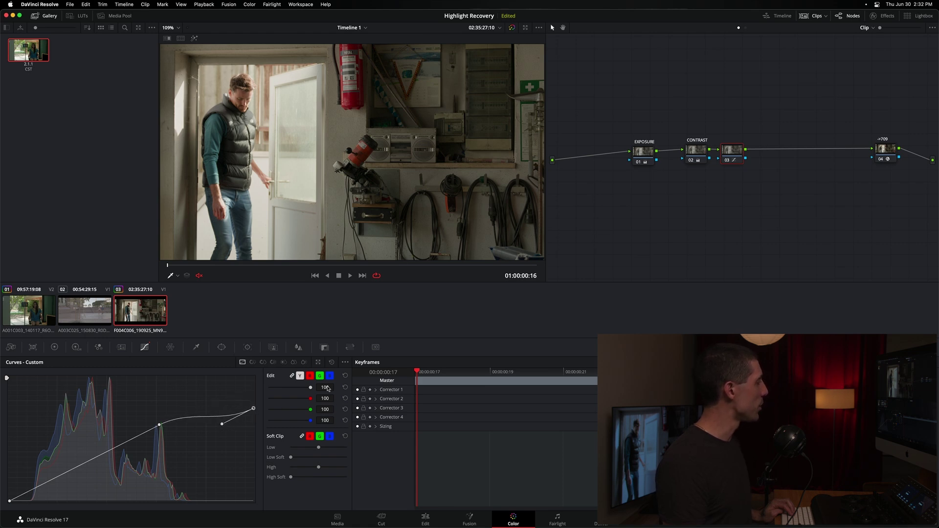
Smooth the curve's highlight roll-off with its editable spline handle and slide the anchor down along the curve toward the midtones.
click(345, 363)
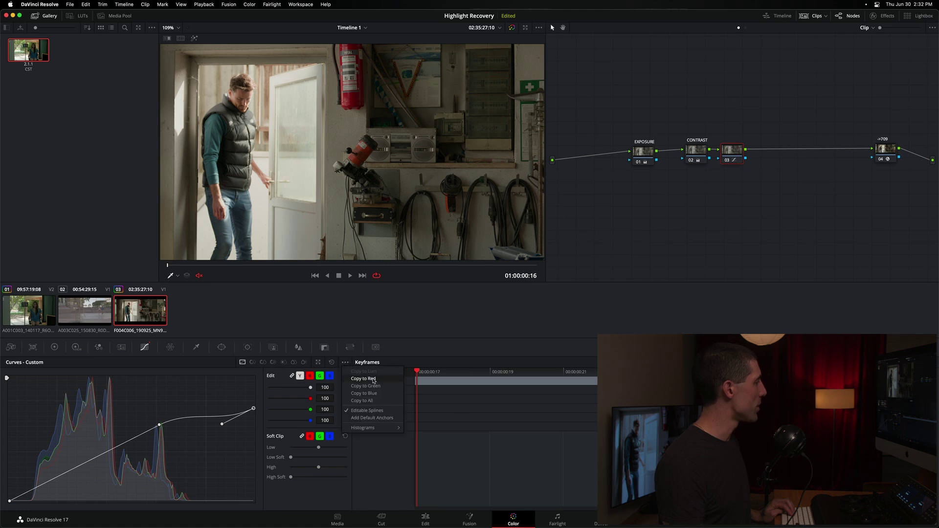
click(237, 392)
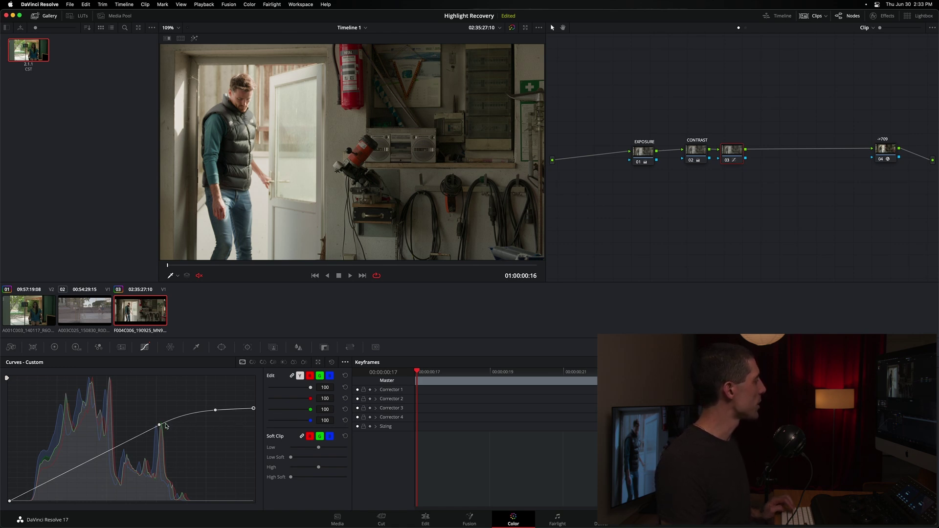
drag(159, 425, 139, 436)
Compare the image with the curve node off and on, and slide the curve's anchor slightly farther down toward the midtones.
drag(737, 155, 735, 154)
key(super+d)
key(super+d)
key(super+d)
key(ctrl+d)
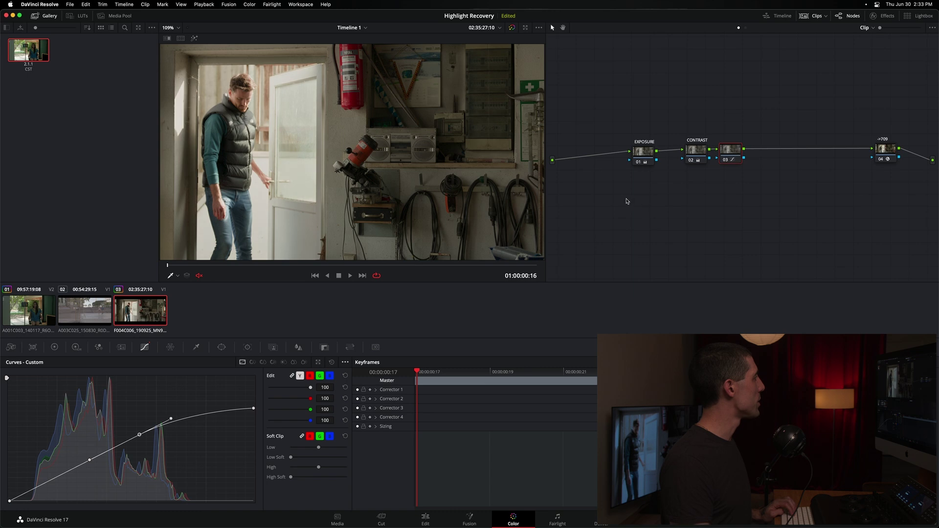
drag(140, 435, 131, 439)
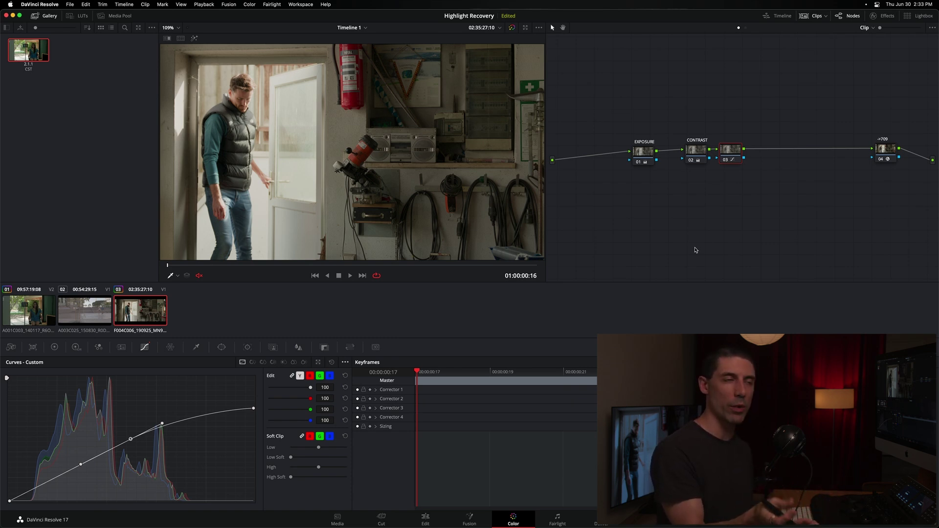
Space the curve node away from CONTRAST and review the EXPOSURE, CONTRAST, curve and Rec.709 transform nodes, nudging their positions slightly.
drag(734, 156, 755, 153)
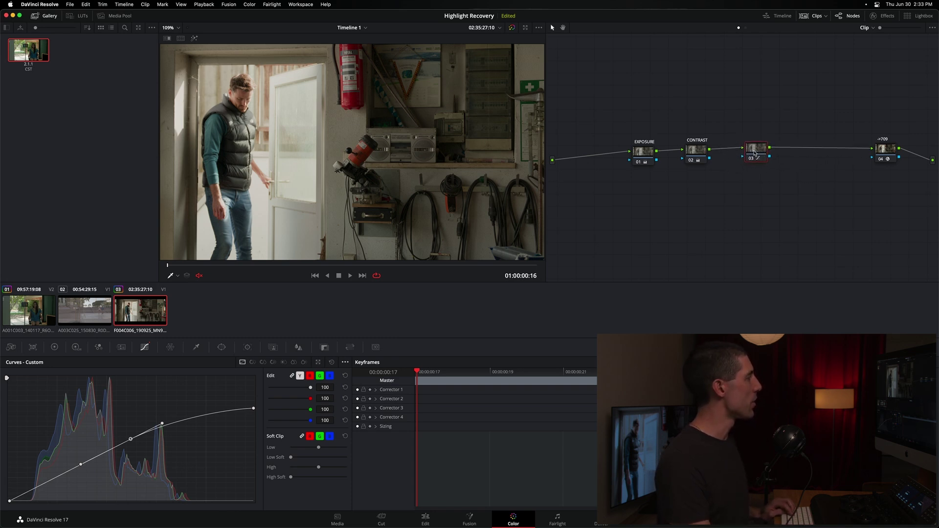
click(643, 154)
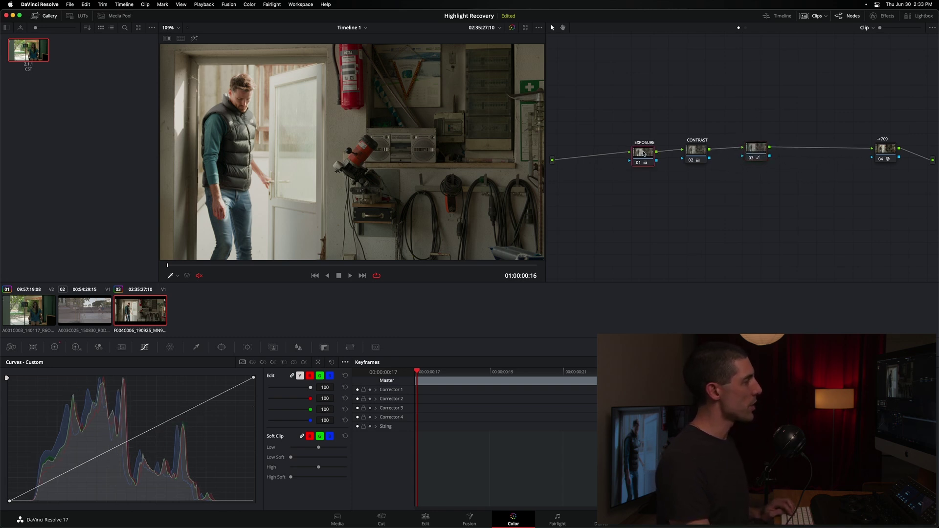
click(754, 152)
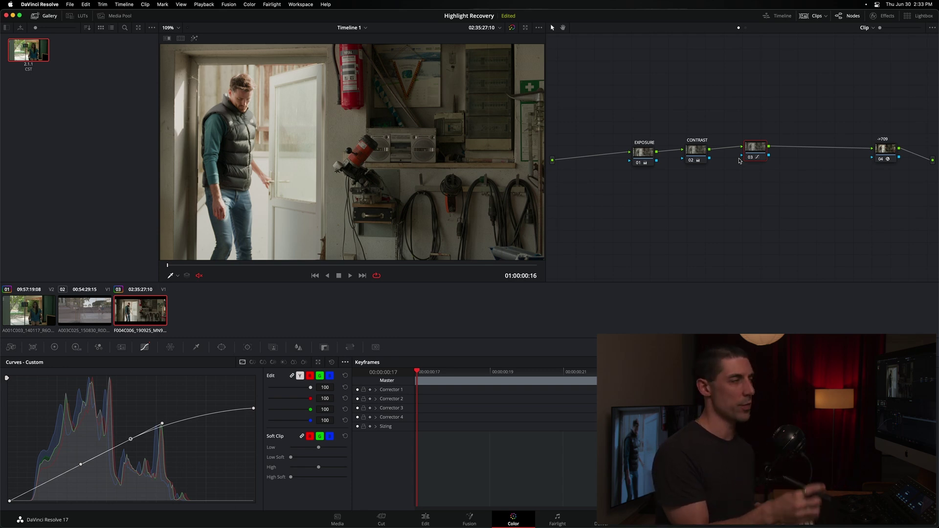
click(887, 152)
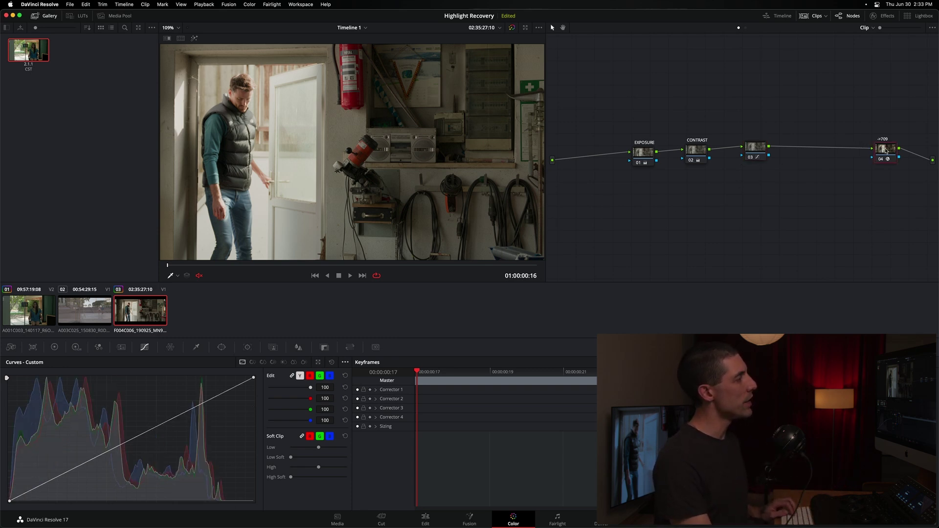
click(636, 153)
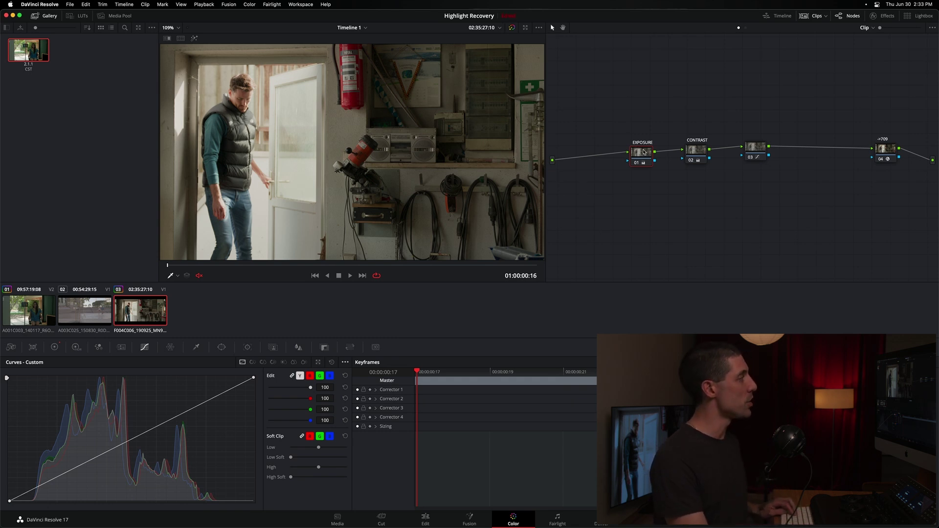
drag(646, 153, 648, 152)
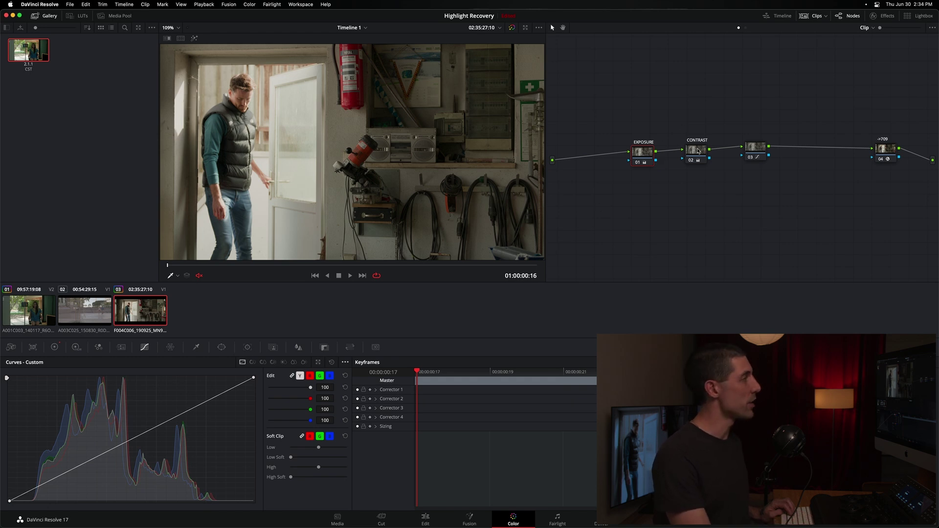
drag(700, 153, 702, 154)
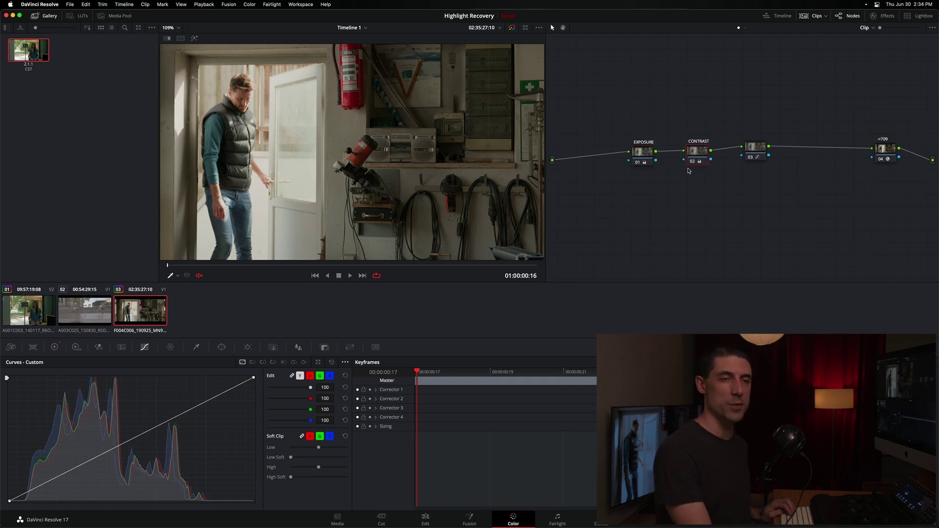
drag(640, 156, 639, 155)
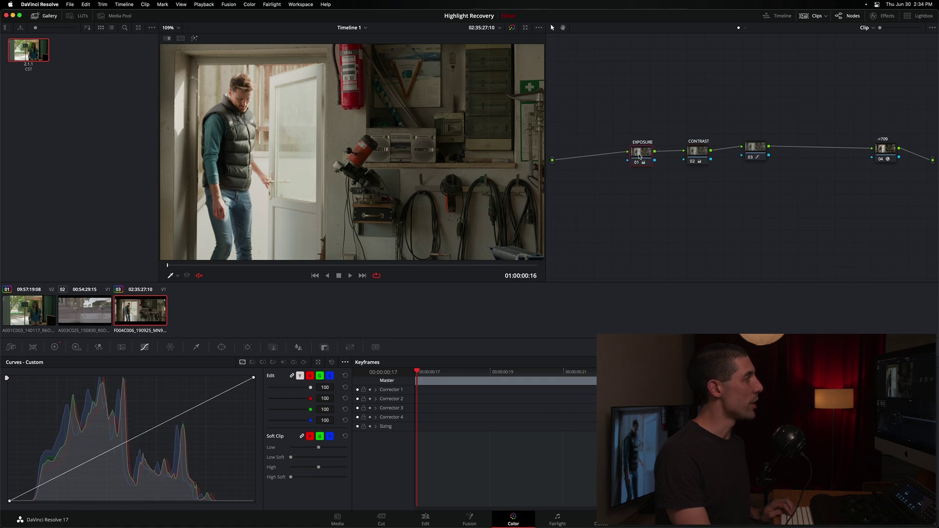
click(693, 156)
click(756, 150)
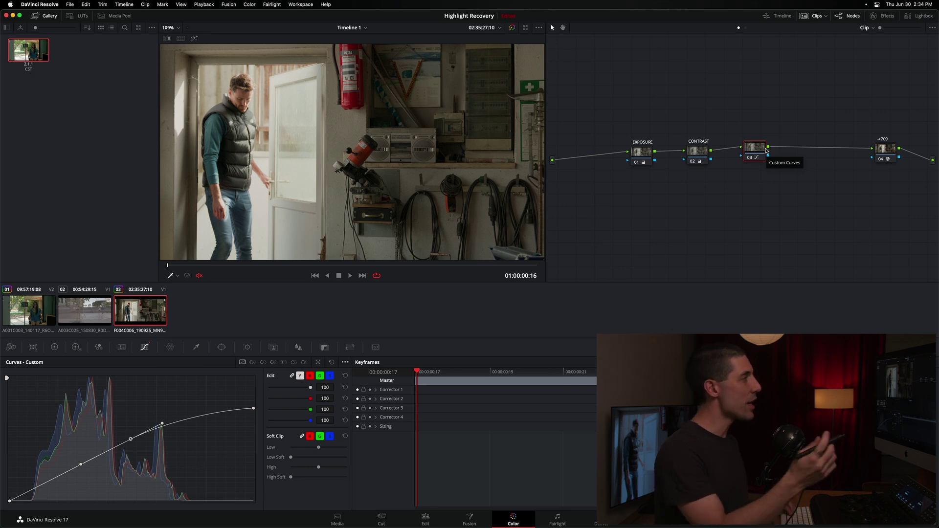
drag(757, 149, 760, 150)
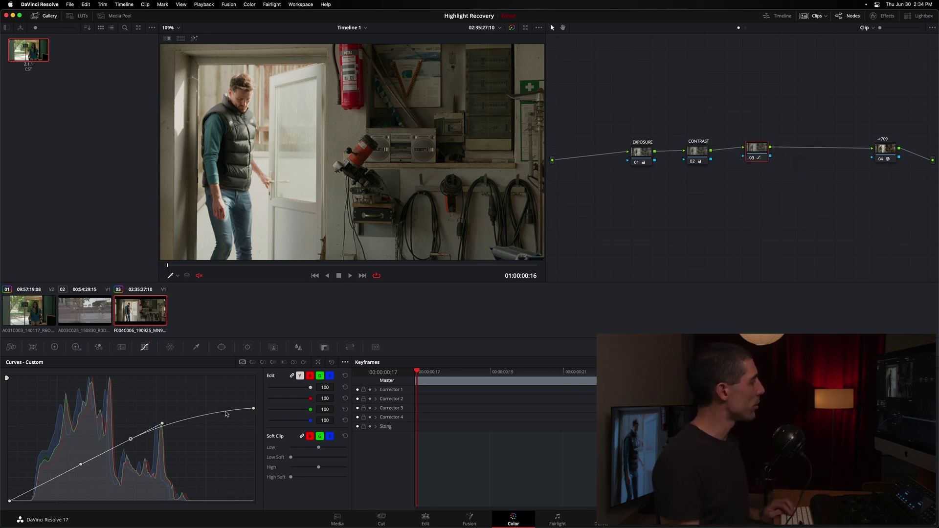
drag(747, 147, 750, 146)
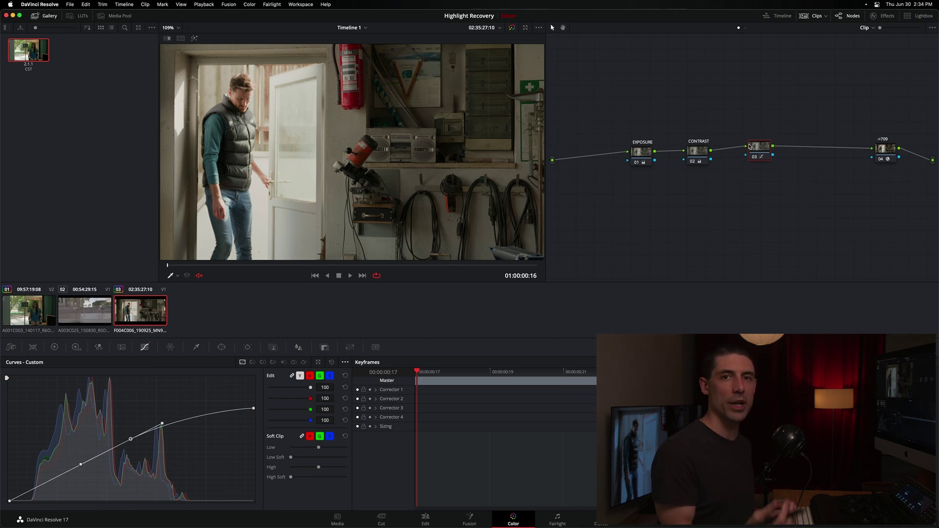
Toggle the curve node off and on to judge its effect on the highlights, and revisit the EXPOSURE and CONTRAST nodes.
key(ctrl+d)
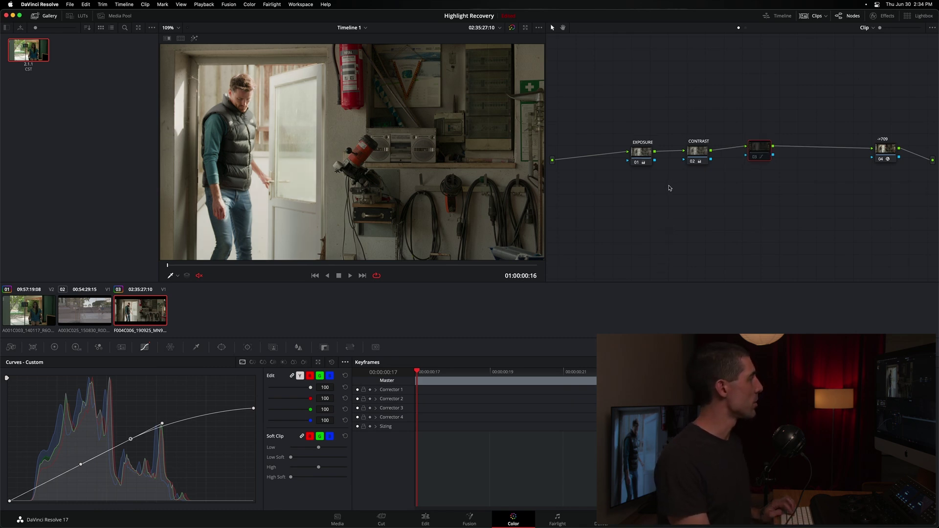
key(ctrl+d)
key(ctrl+d)
key(ctrl+d)
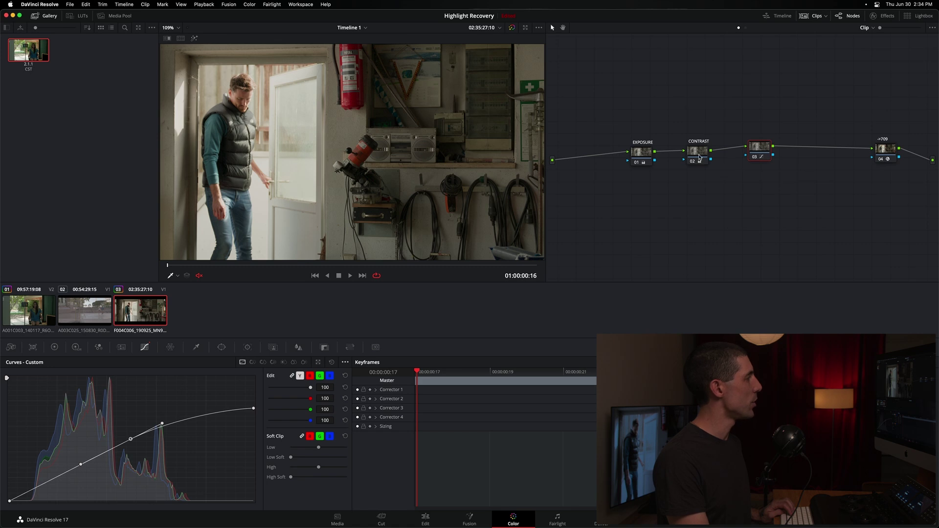
click(637, 155)
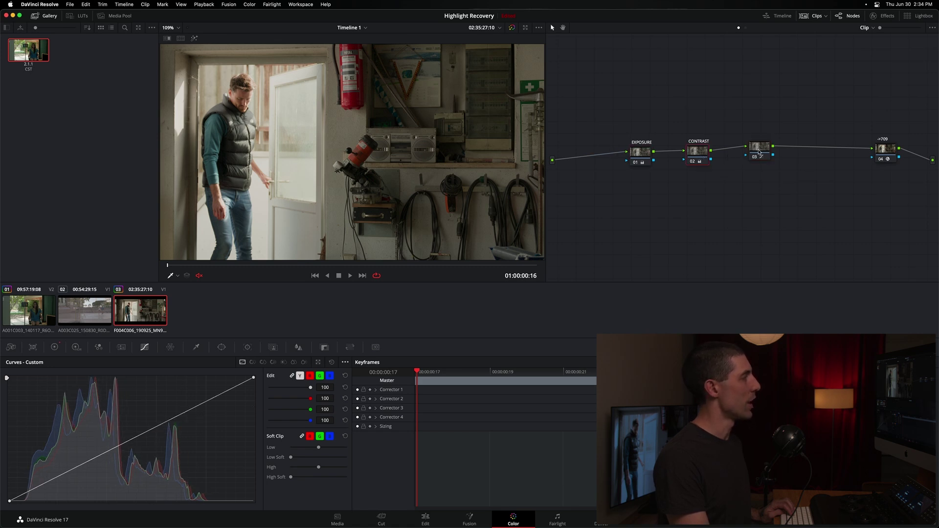